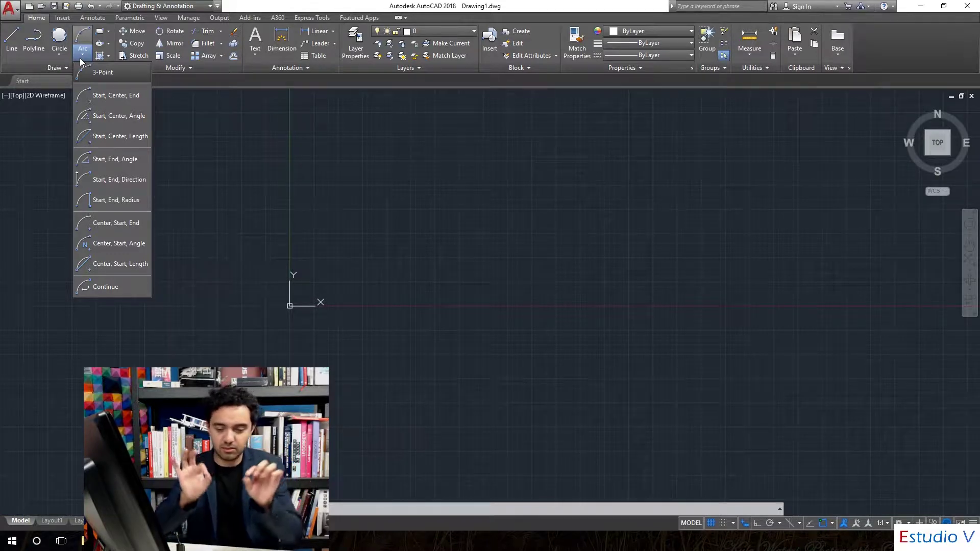
pyautogui.click(119, 98)
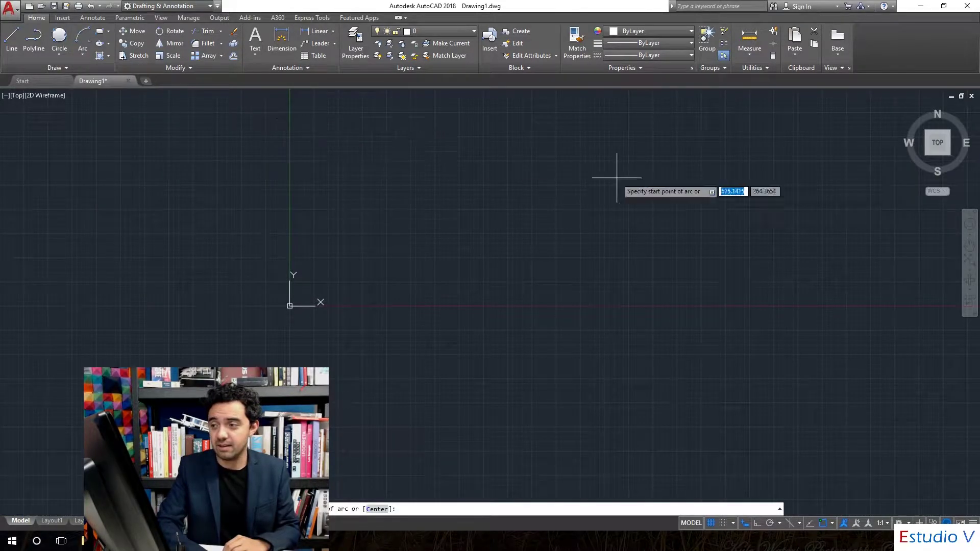
pyautogui.click(514, 294)
pyautogui.click(780, 155)
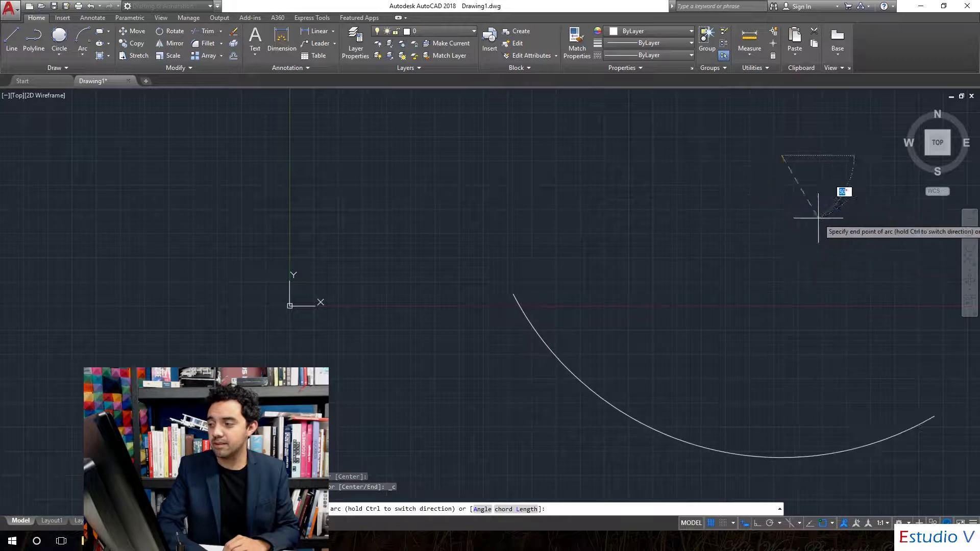
pyautogui.scroll(-4, 707, 232)
pyautogui.scroll(3, 757, 219)
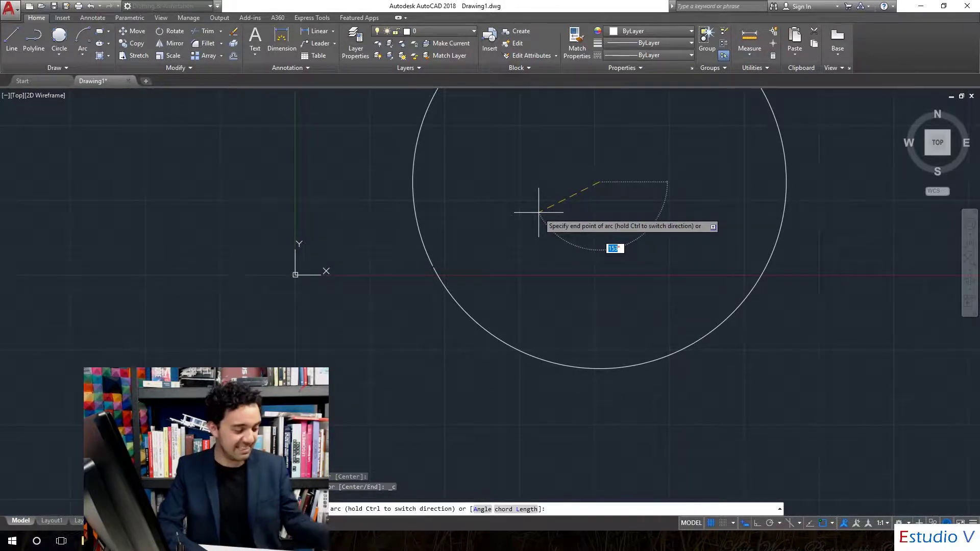
pyautogui.press('Escape')
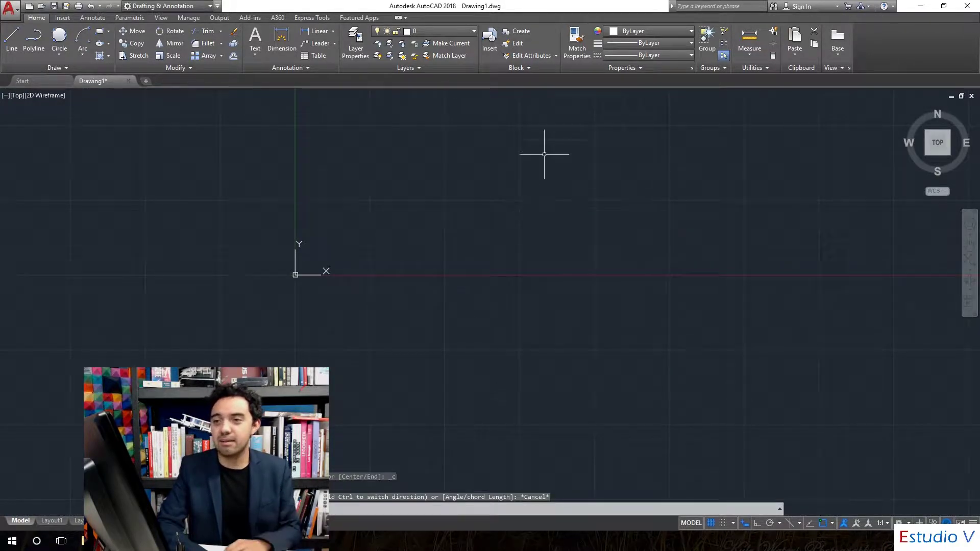
# - Draw a single steep line segment leaning slightly left, starting just below the X axis and ending well above it
pyautogui.click(83, 56)
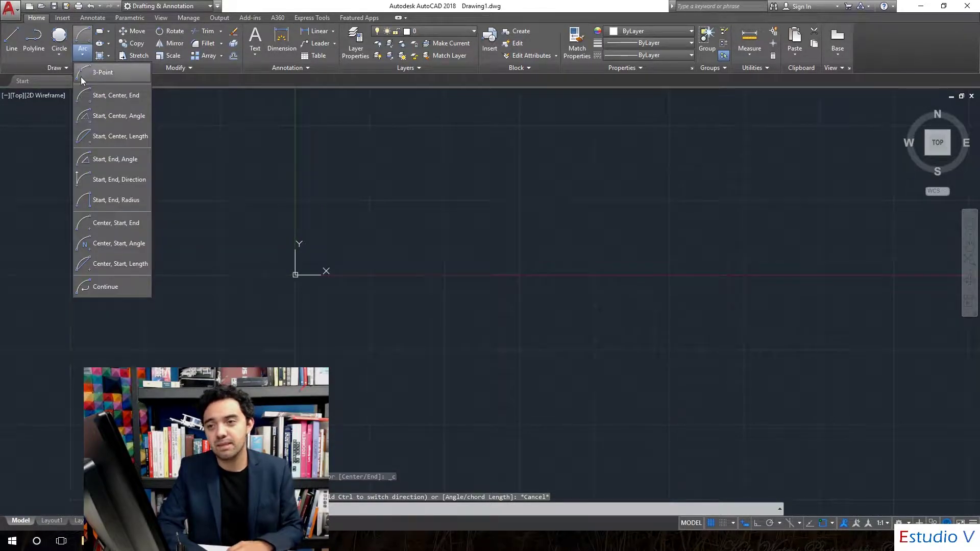
pyautogui.click(15, 40)
pyautogui.click(561, 287)
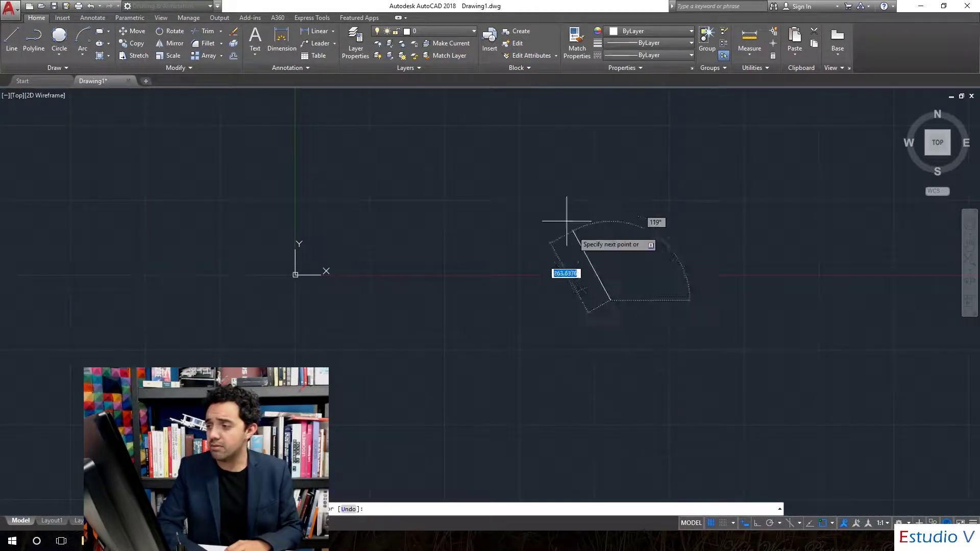
pyautogui.scroll(-5, 521, 248)
pyautogui.scroll(5, 521, 249)
pyautogui.click(525, 244)
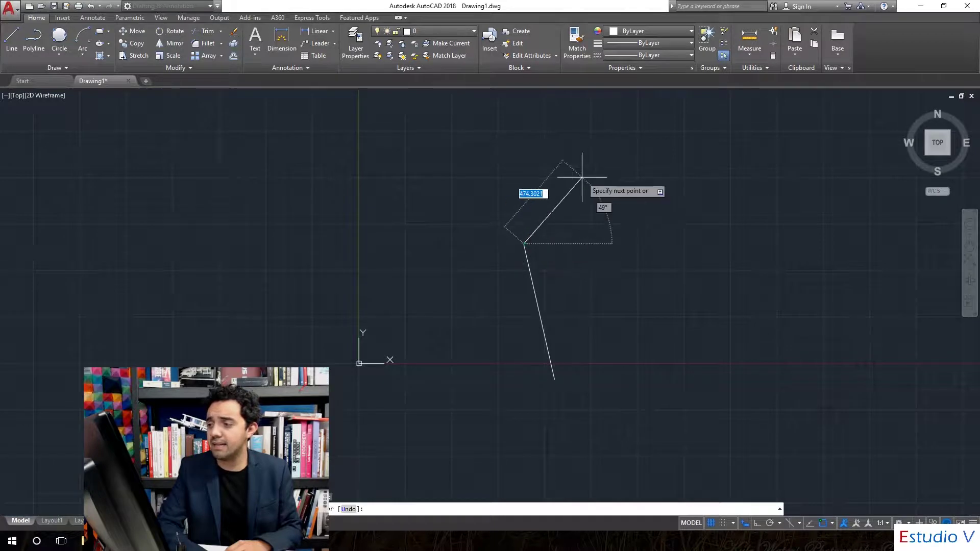
pyautogui.rightClick(621, 182)
# - Draw a second steep line to the right of the first, leaning right, with its upper end level with the first line's
pyautogui.rightClick(639, 180)
pyautogui.click(713, 185)
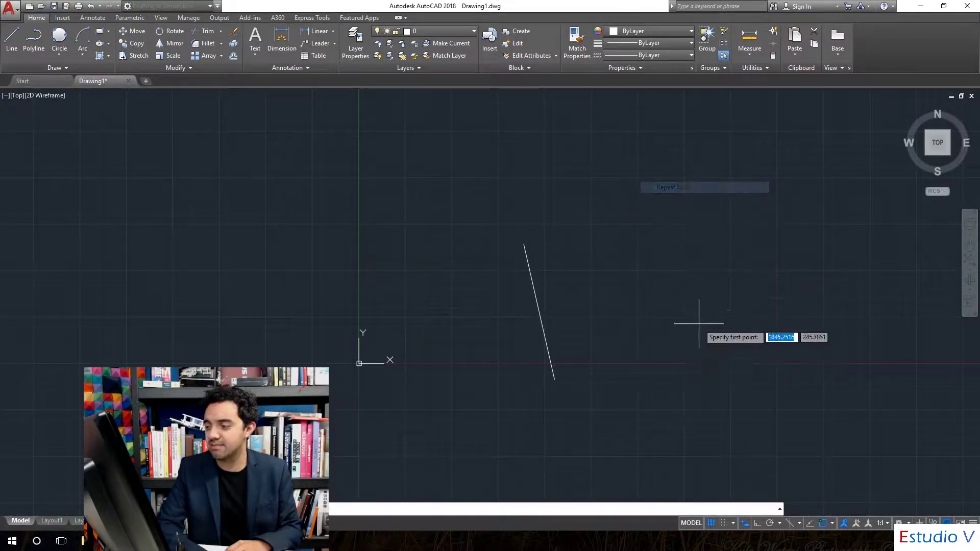
pyautogui.click(656, 398)
pyautogui.click(707, 244)
pyautogui.rightClick(689, 205)
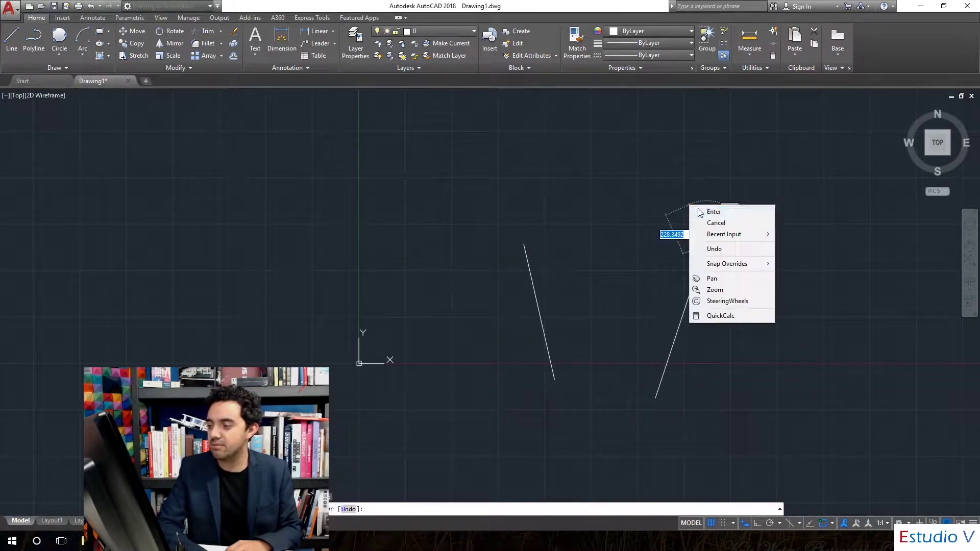
pyautogui.click(713, 211)
pyautogui.click(90, 52)
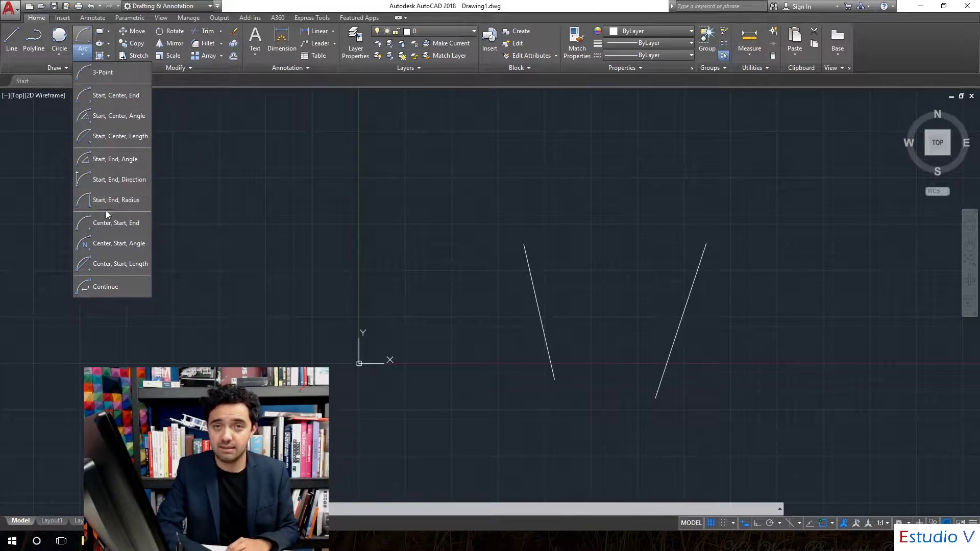
pyautogui.click(55, 56)
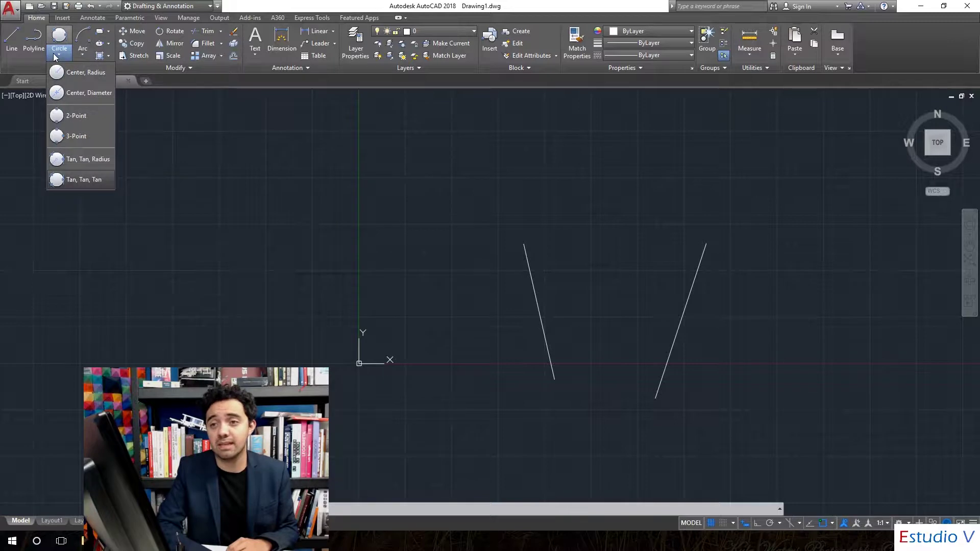
pyautogui.click(84, 55)
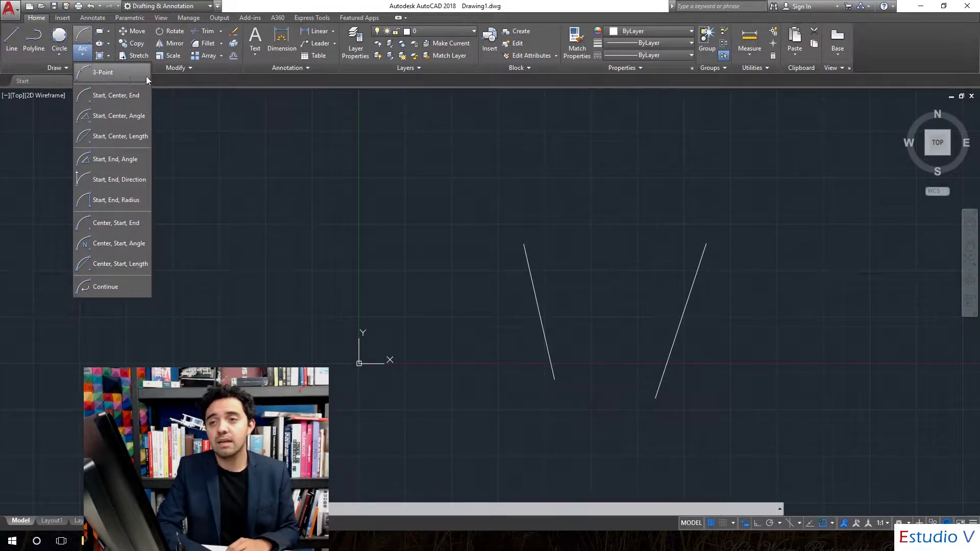
pyautogui.click(130, 76)
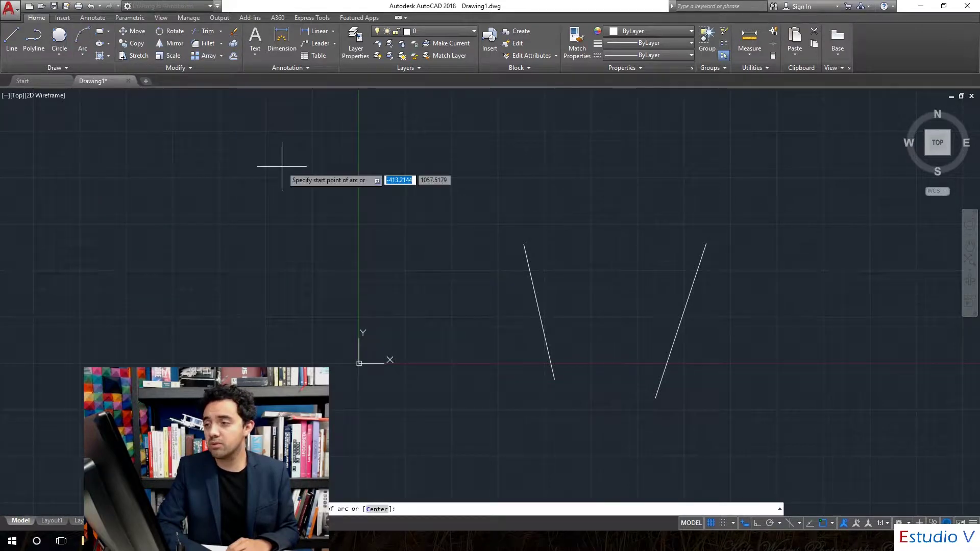
pyautogui.click(524, 243)
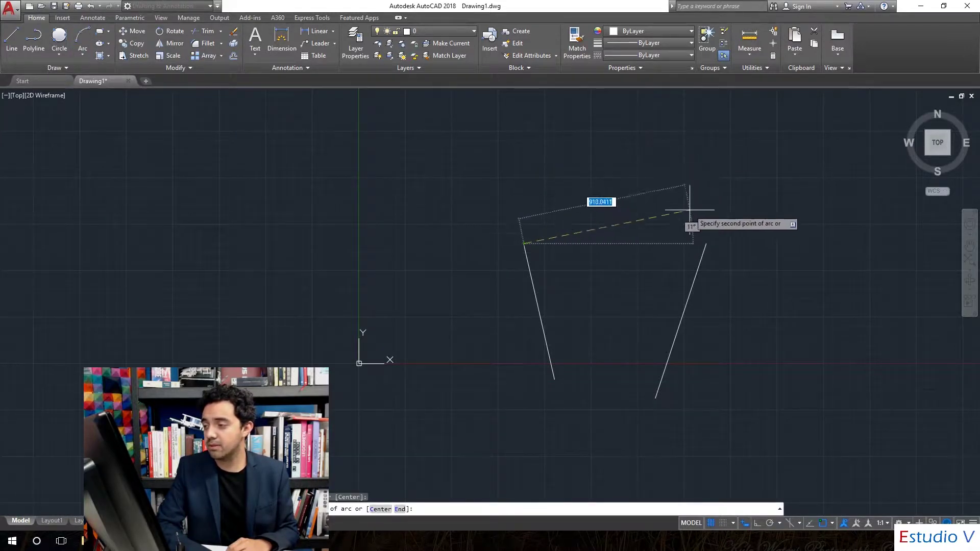
pyautogui.click(707, 239)
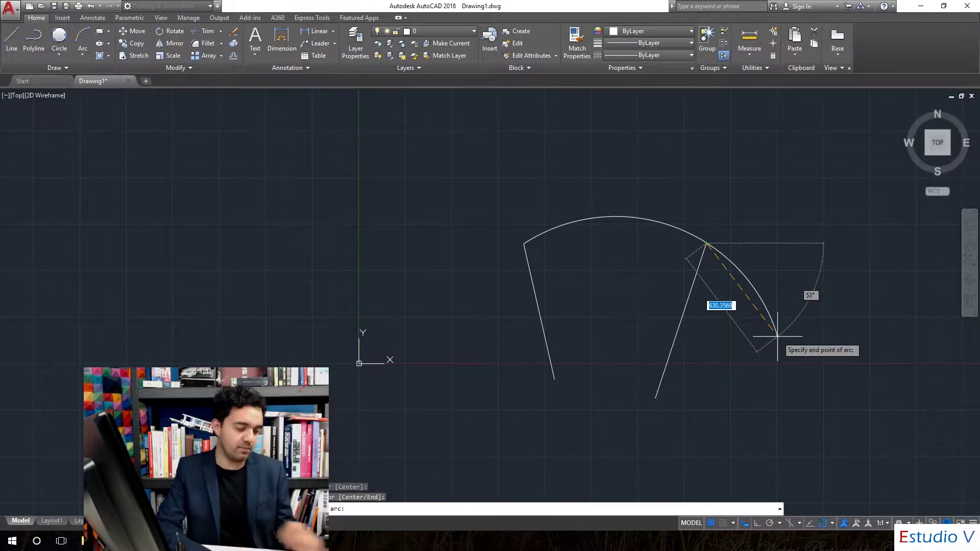
pyautogui.press('Escape')
# - Draw a 3-Point arc from the left line's upper end through a point high above the gap to the right line's upper end
pyautogui.click(90, 61)
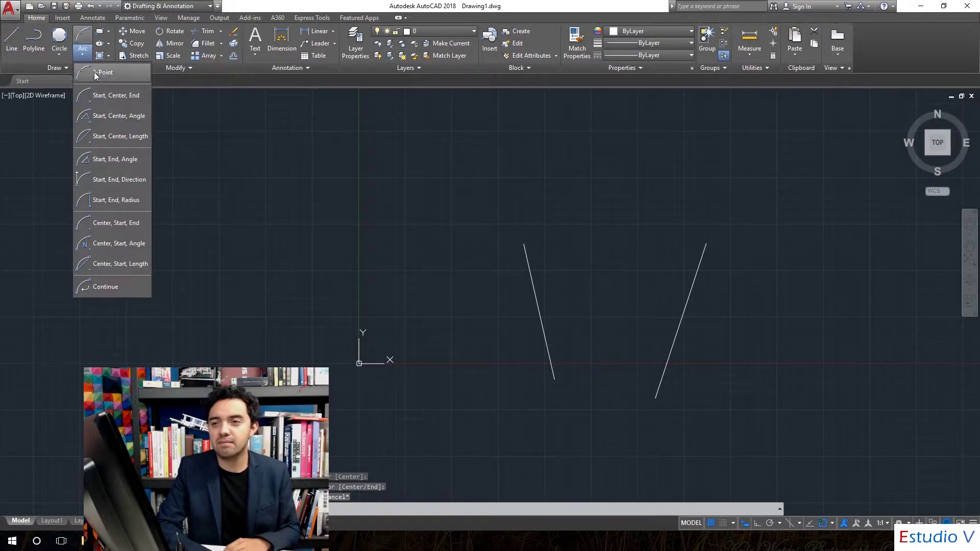
pyautogui.click(103, 77)
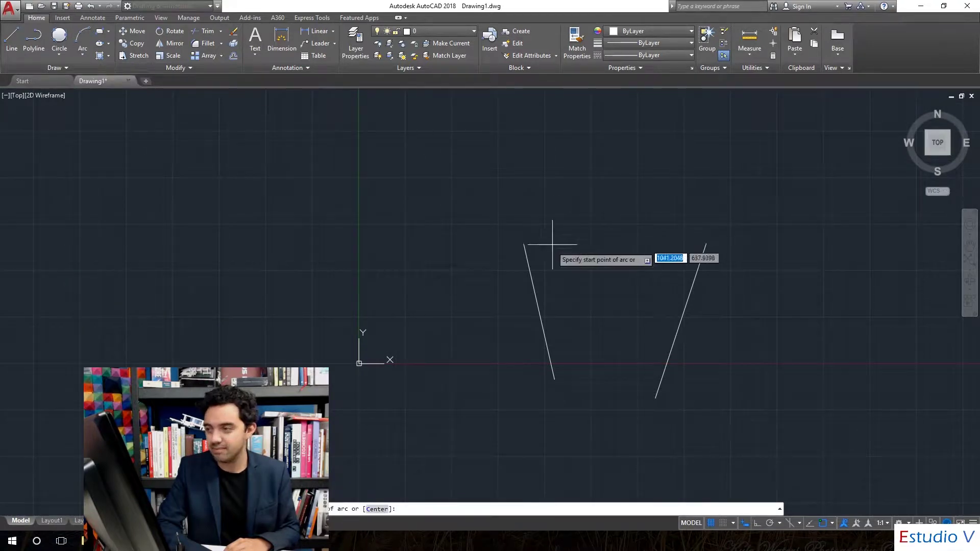
pyautogui.click(524, 245)
pyautogui.click(610, 139)
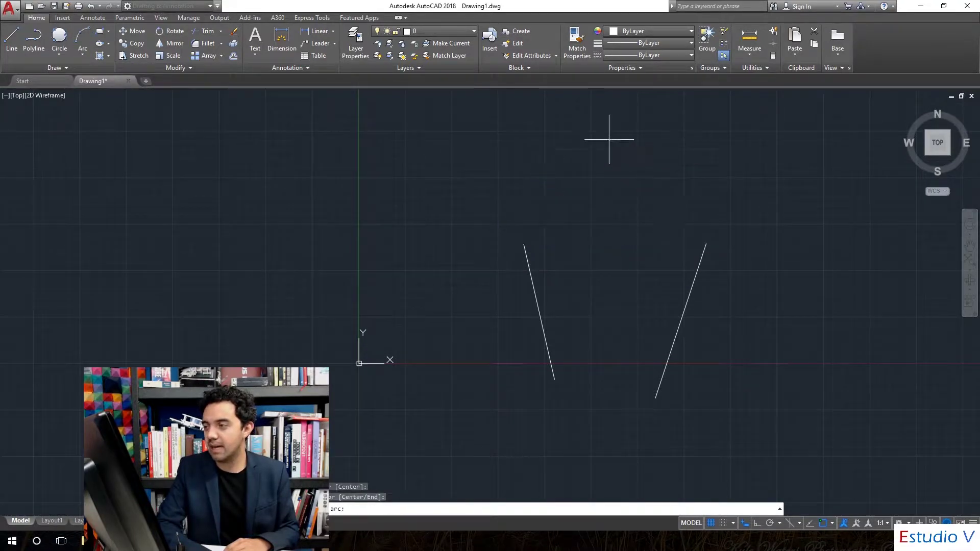
pyautogui.click(705, 243)
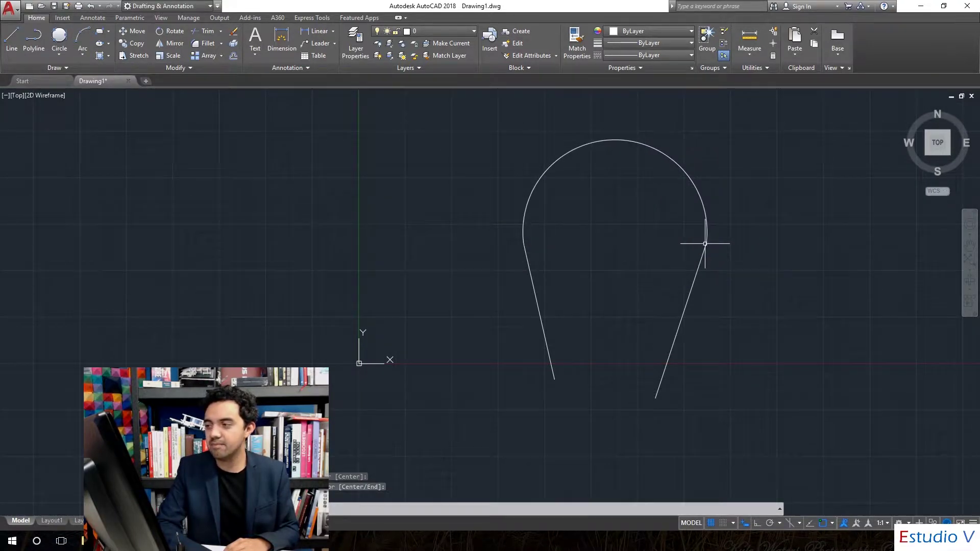
# - Delete the three-point arc joining the two lines
pyautogui.click(641, 188)
pyautogui.click(551, 127)
pyautogui.press('Delete')
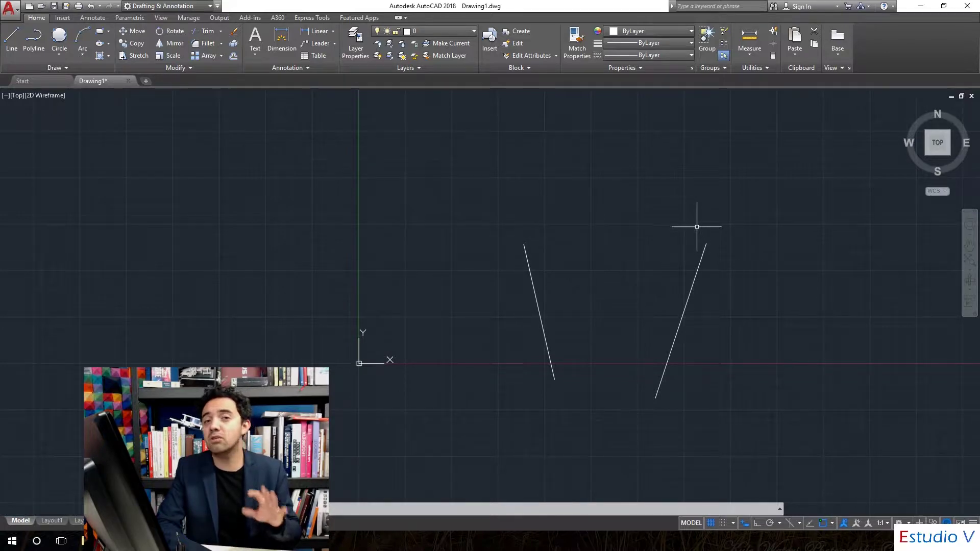
# - Draw a Start, End, Radius arc from the left line's upper end to the right line's upper end with radius 500
pyautogui.click(79, 57)
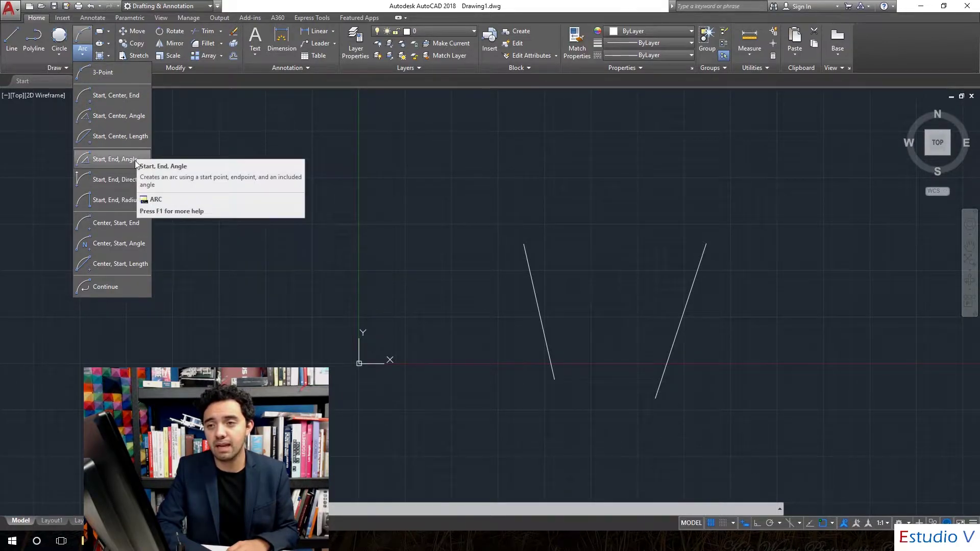
pyautogui.click(125, 203)
pyautogui.click(525, 244)
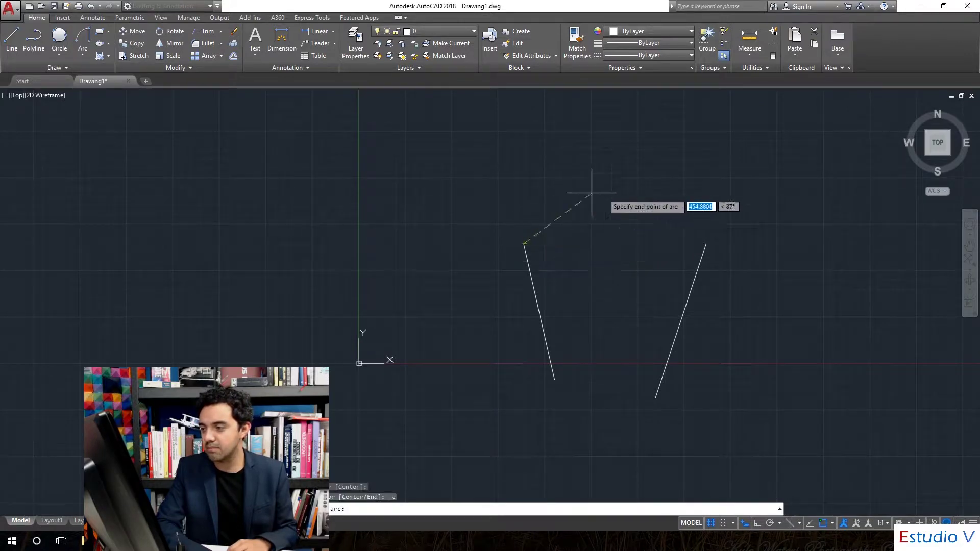
pyautogui.click(707, 243)
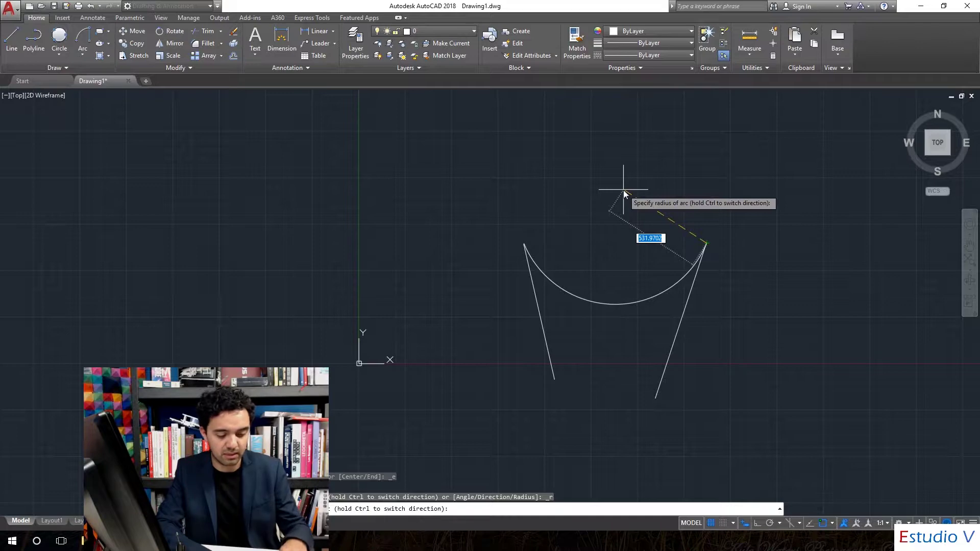
pyautogui.write('500')
pyautogui.press('Return')
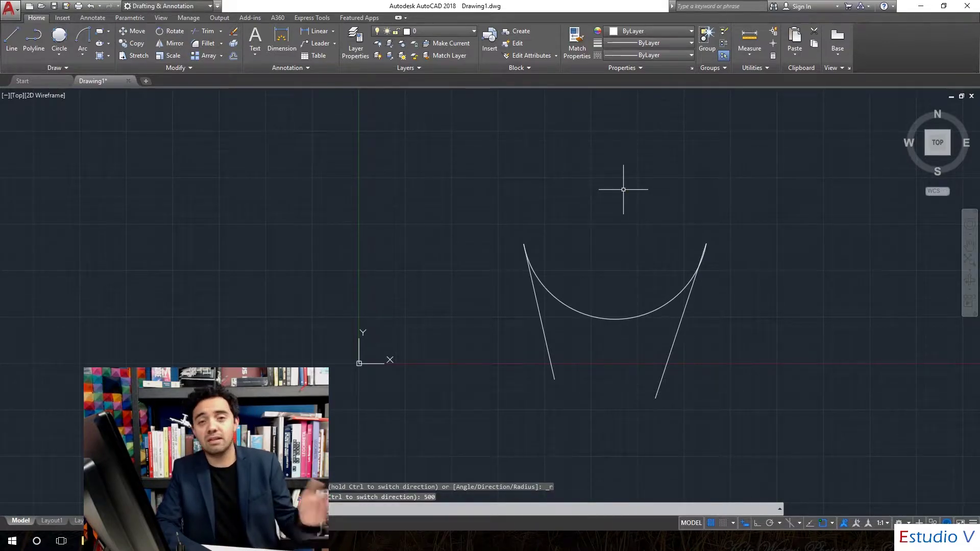
# - Delete the downward-bulging arc between the two lines
pyautogui.click(631, 335)
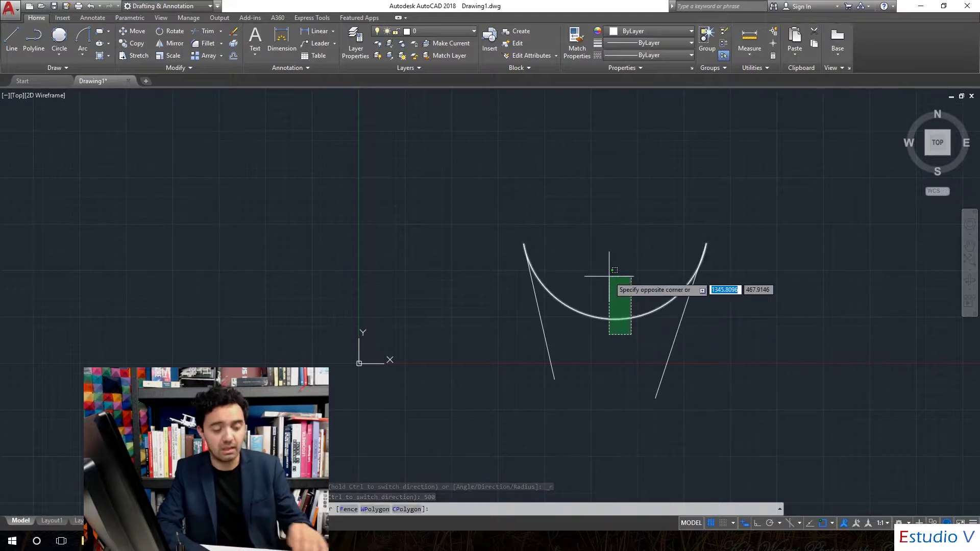
pyautogui.click(609, 276)
pyautogui.press('Delete')
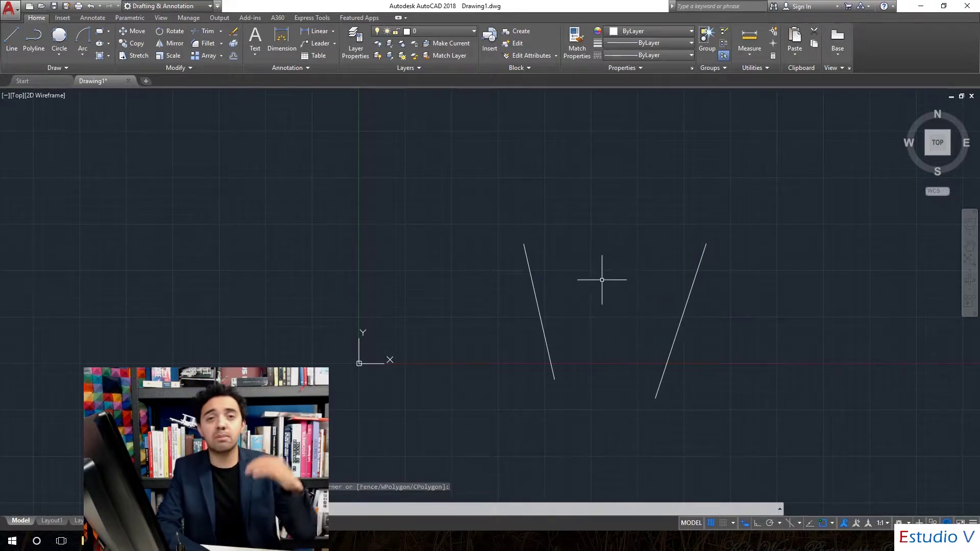
# - Draw a Start, End, Radius arc from the right line's upper end to the left line's upper end with radius 500
pyautogui.click(83, 58)
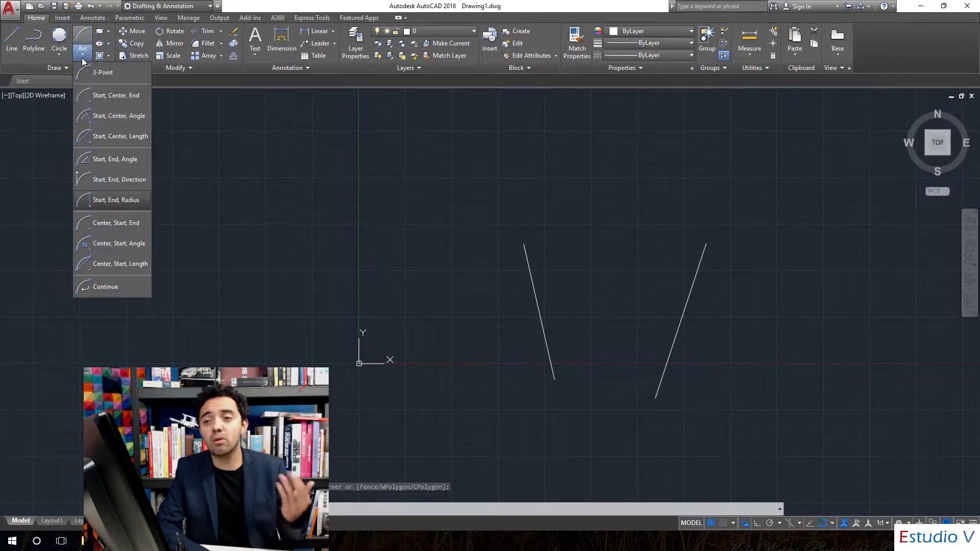
pyautogui.click(107, 192)
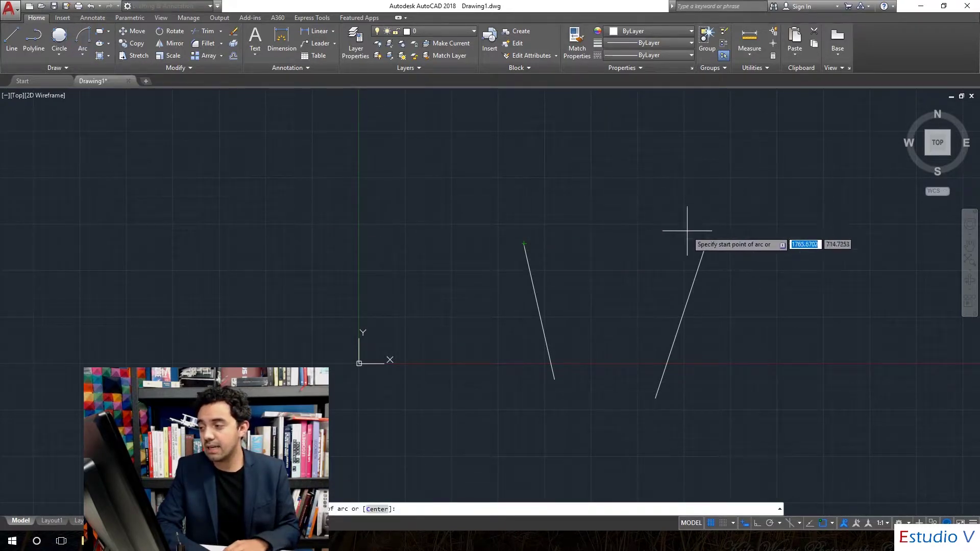
pyautogui.click(707, 243)
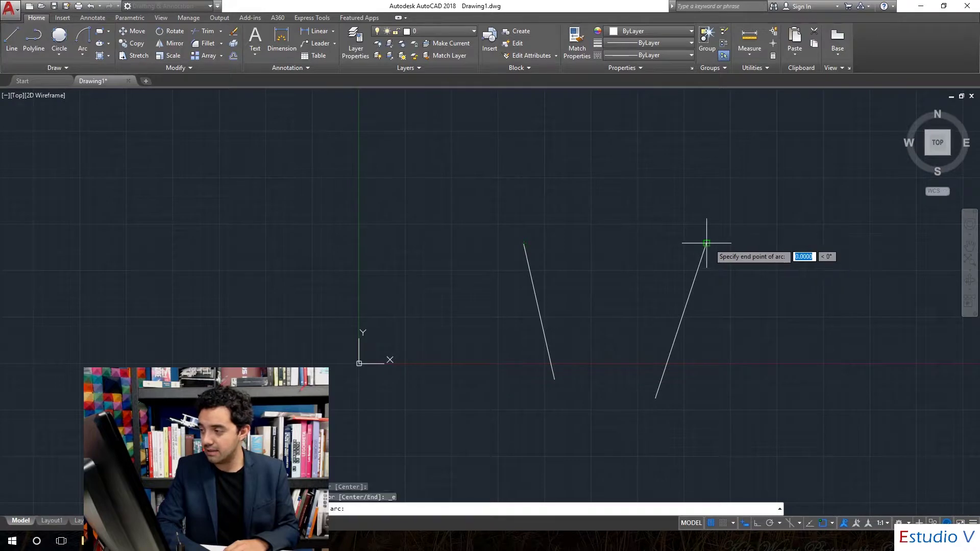
pyautogui.click(524, 244)
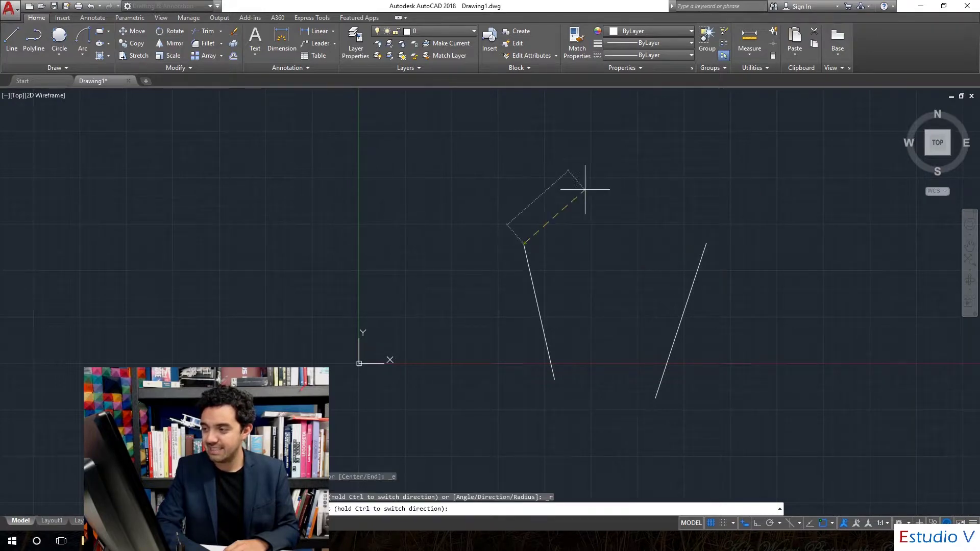
pyautogui.write('500')
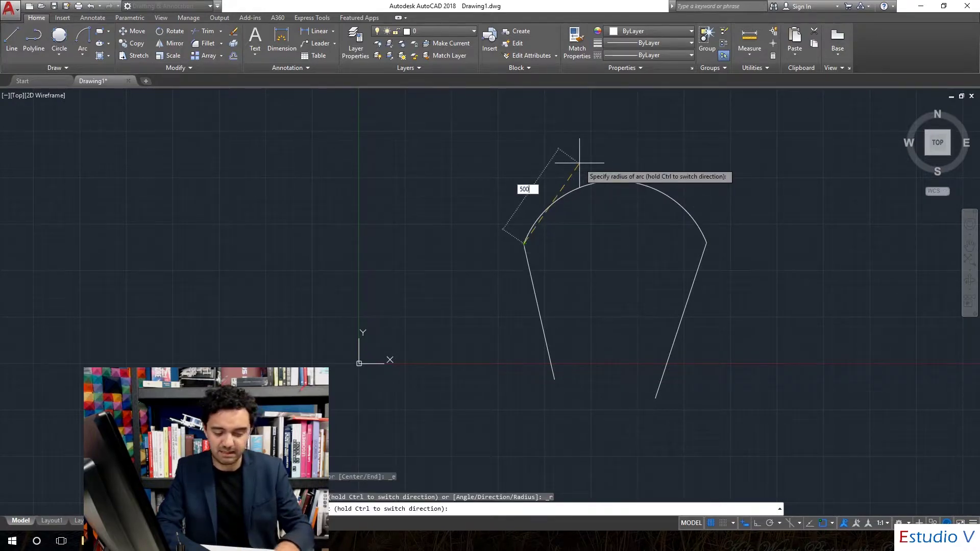
pyautogui.press('Return')
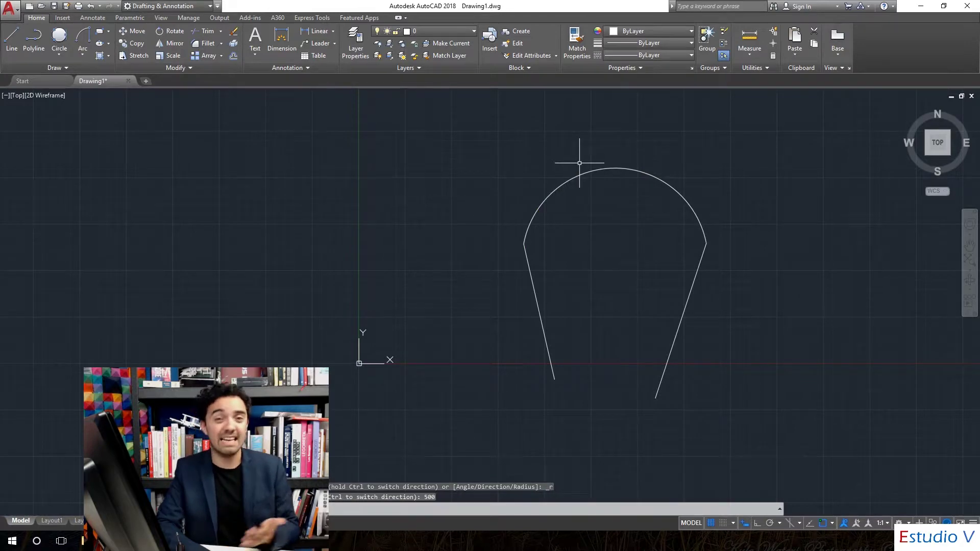
# - Delete the upward-bulging arc above the two lines
pyautogui.click(619, 217)
pyautogui.click(544, 150)
pyautogui.press('Delete')
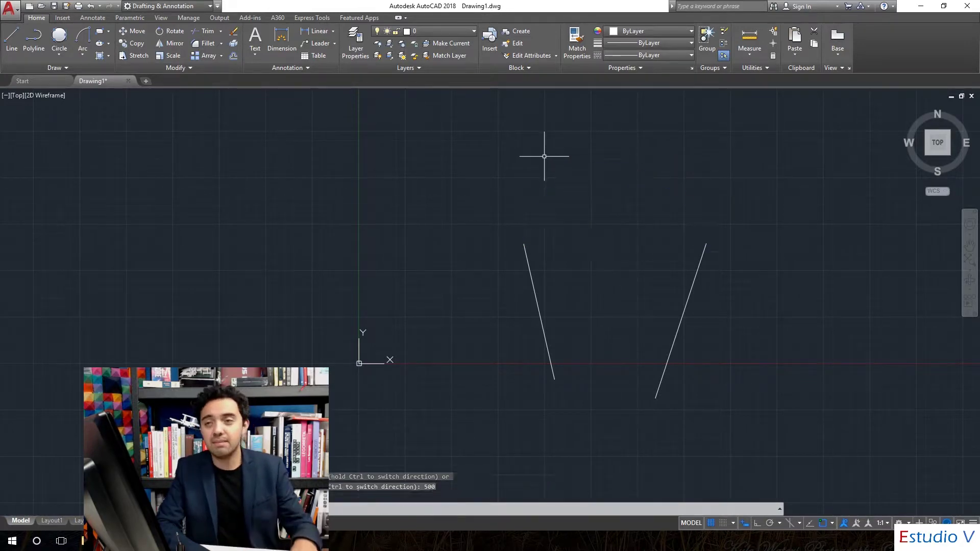
# - Draw a Center, Radius circle centred above the gap between the two slanted lines
pyautogui.click(62, 67)
pyautogui.click(64, 55)
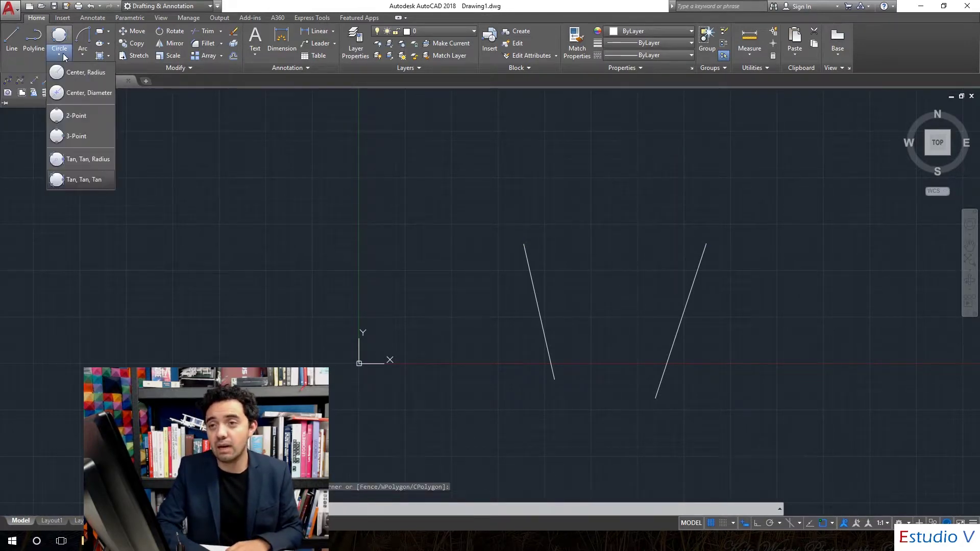
pyautogui.click(81, 74)
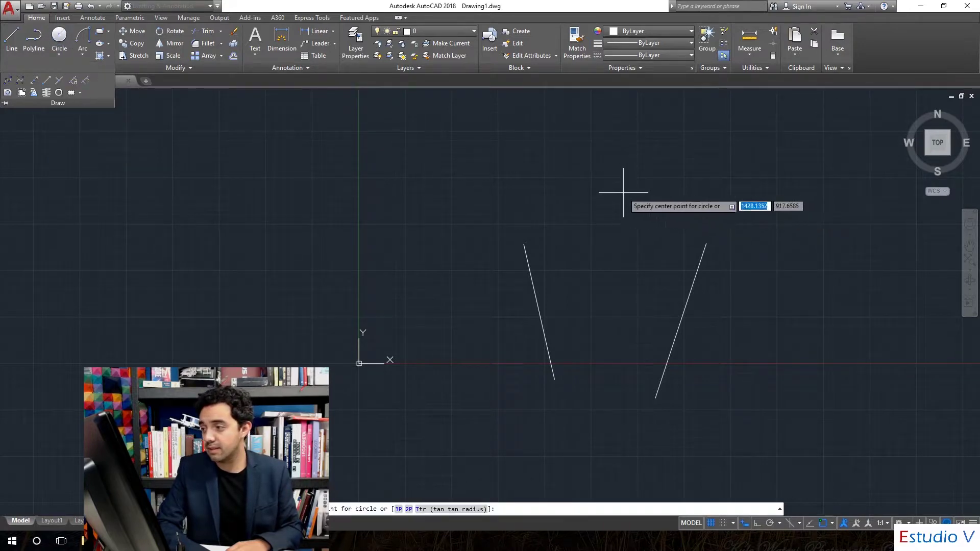
pyautogui.click(604, 189)
pyautogui.click(605, 160)
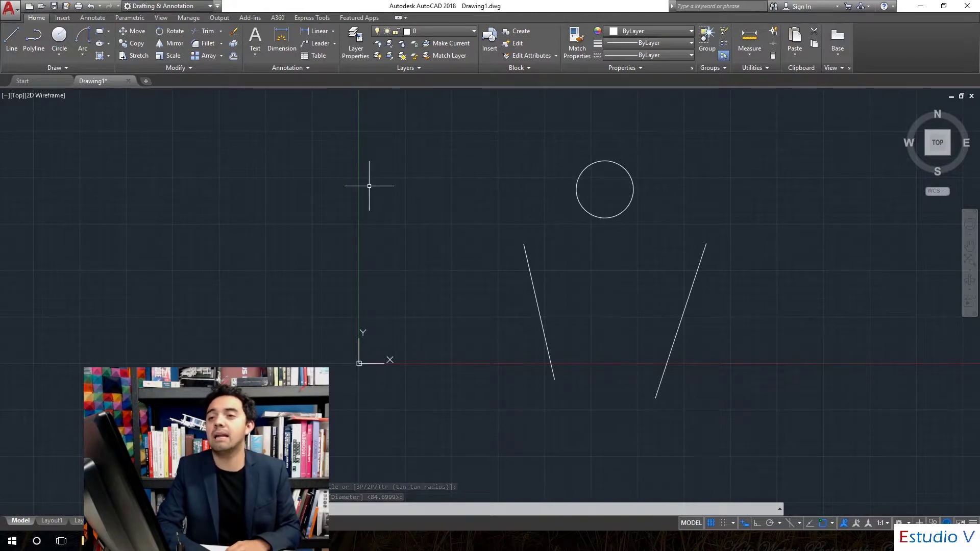
# - Draw a Start, End, Direction arc from the left line's upper end to the right line's upper end, with the start tangent pointing up and left
pyautogui.click(78, 56)
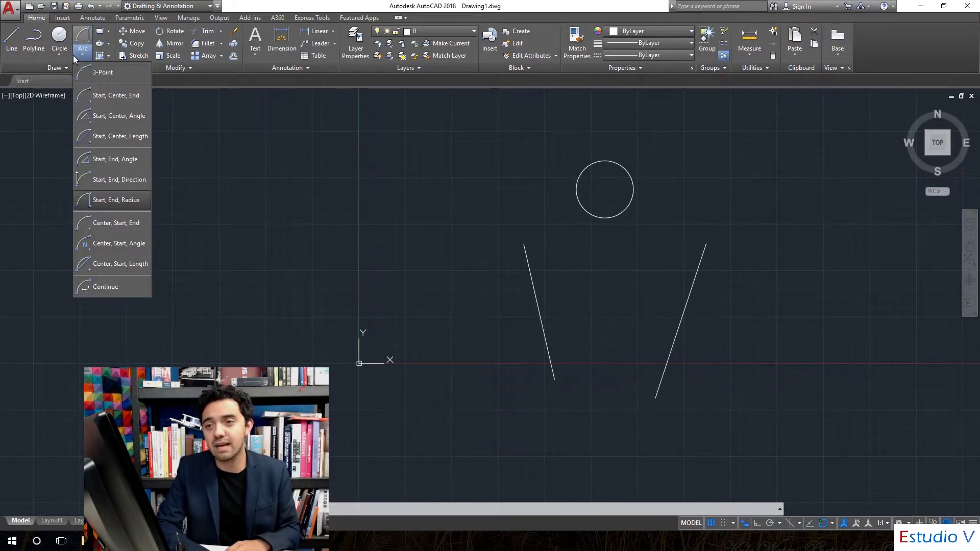
pyautogui.click(136, 180)
pyautogui.click(524, 244)
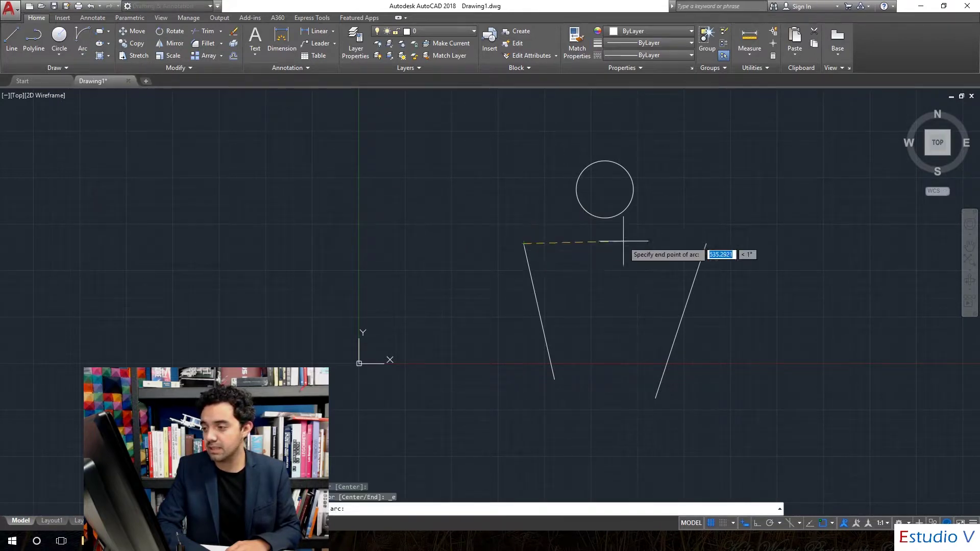
pyautogui.click(707, 244)
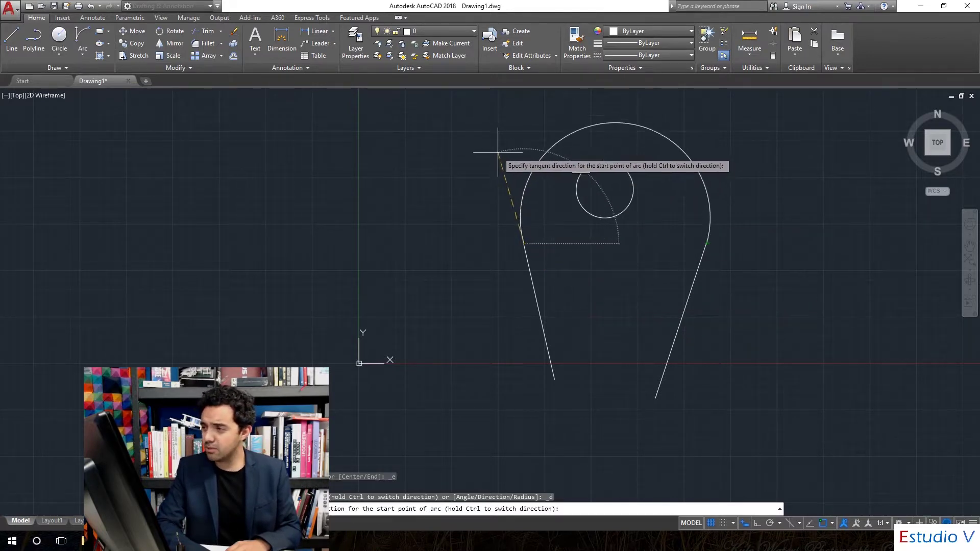
pyautogui.click(480, 138)
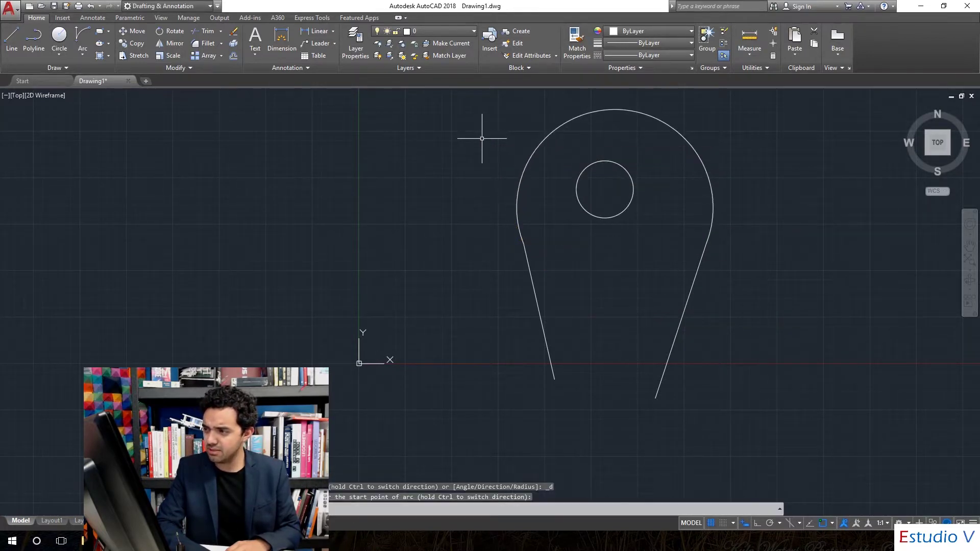
# - Delete the large arc that joins the upper ends of the two lines around the circle
pyautogui.click(701, 152)
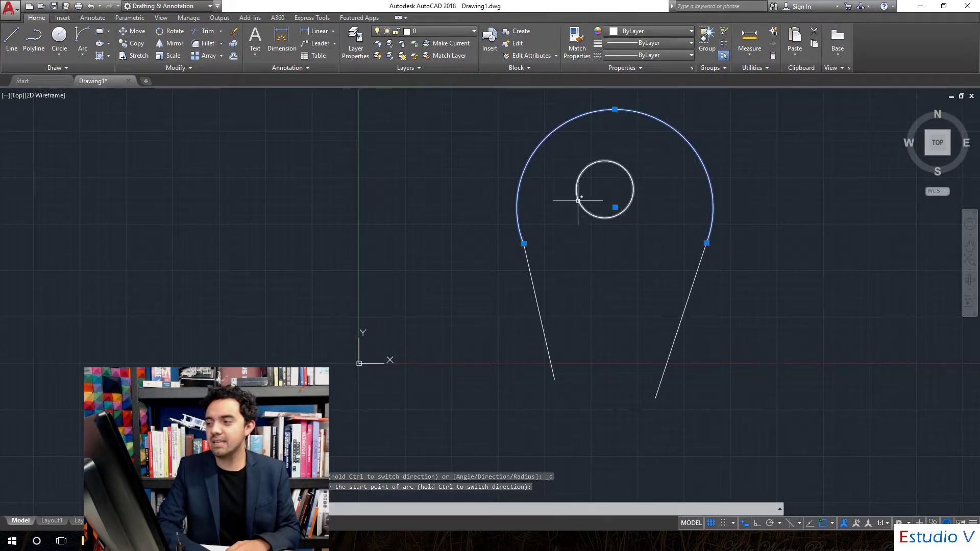
pyautogui.click(631, 182)
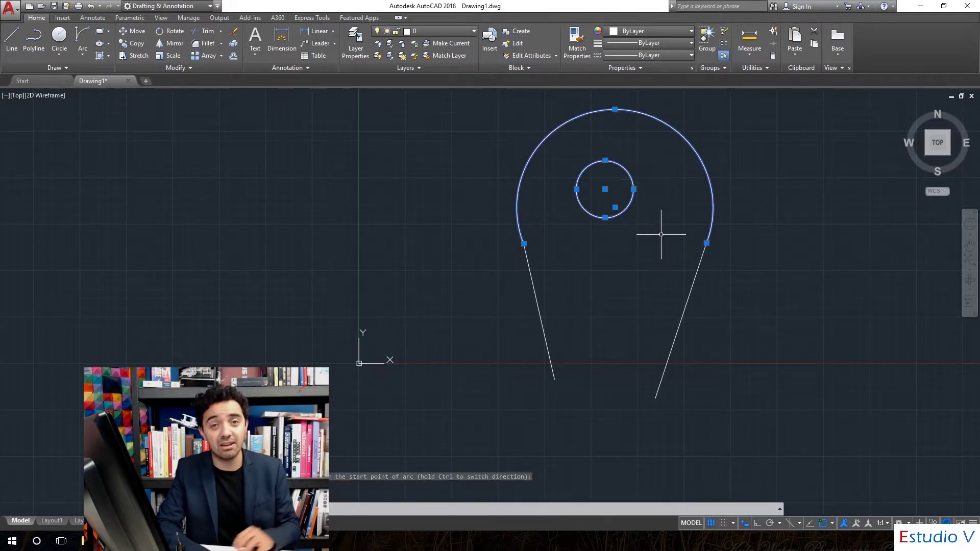
pyautogui.press('Escape')
pyautogui.click(752, 216)
pyautogui.click(694, 174)
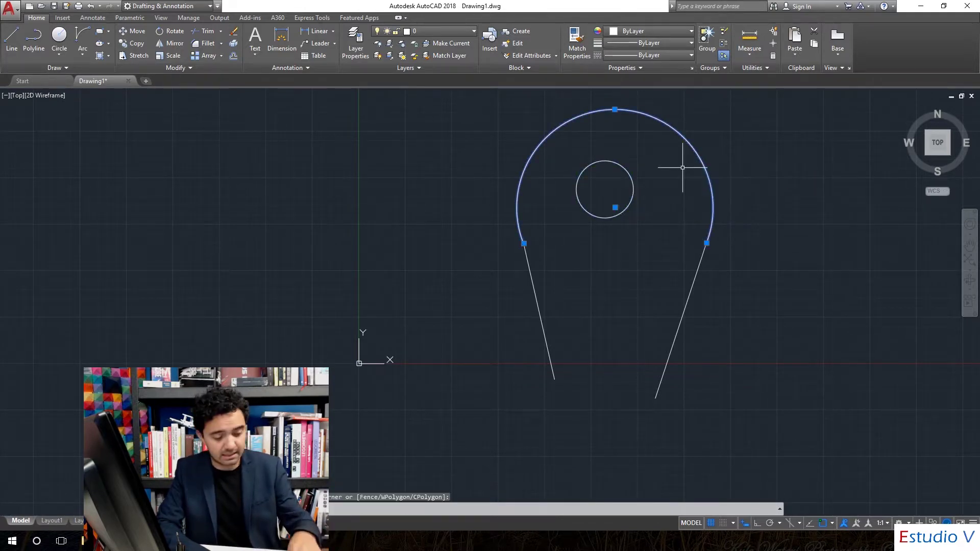
pyautogui.press('Delete')
# - Try a Start, Center, End arc starting at the right line's upper end and centred on the circle's center
pyautogui.click(82, 55)
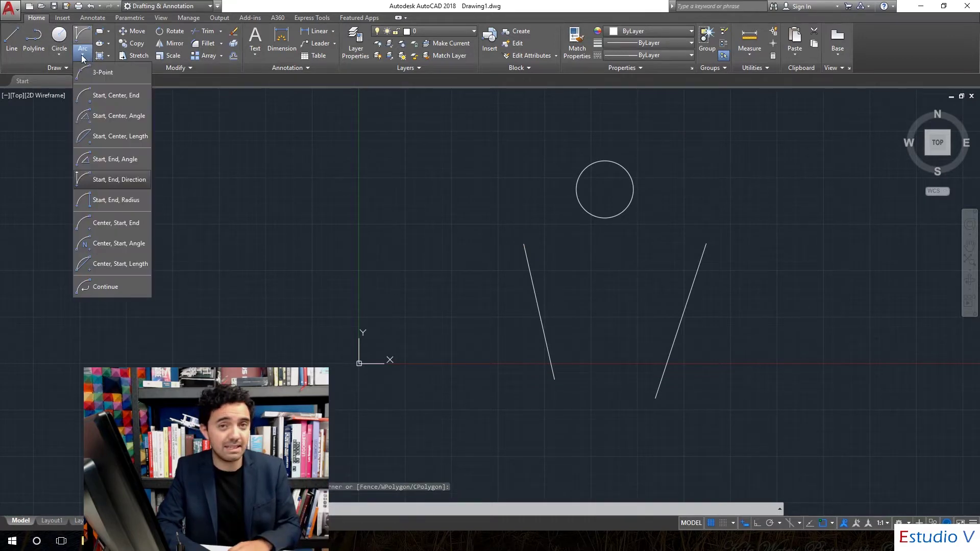
pyautogui.click(104, 102)
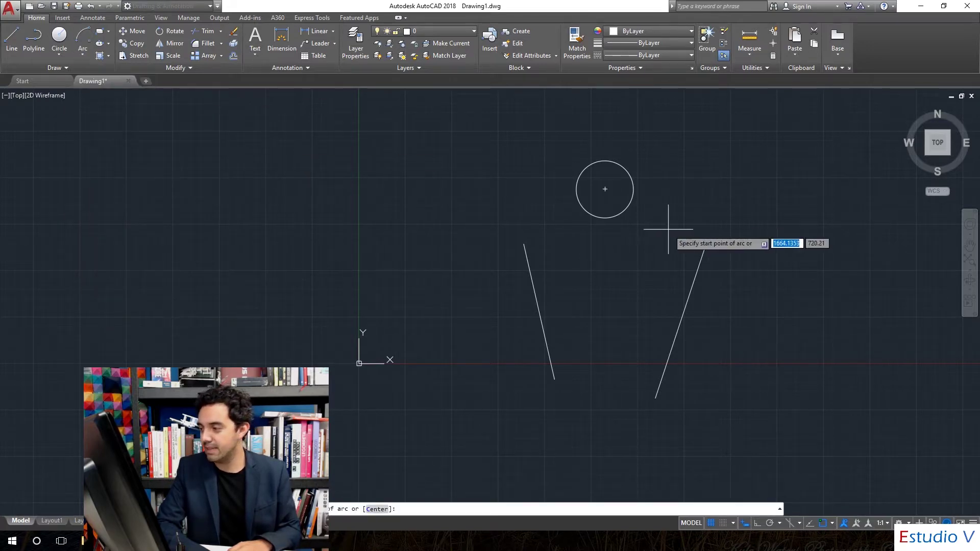
pyautogui.click(706, 243)
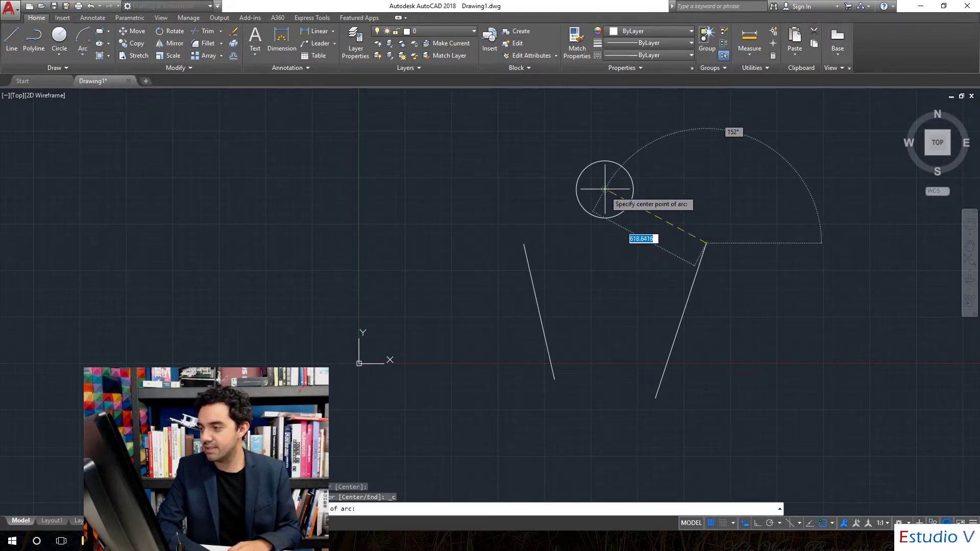
pyautogui.click(605, 189)
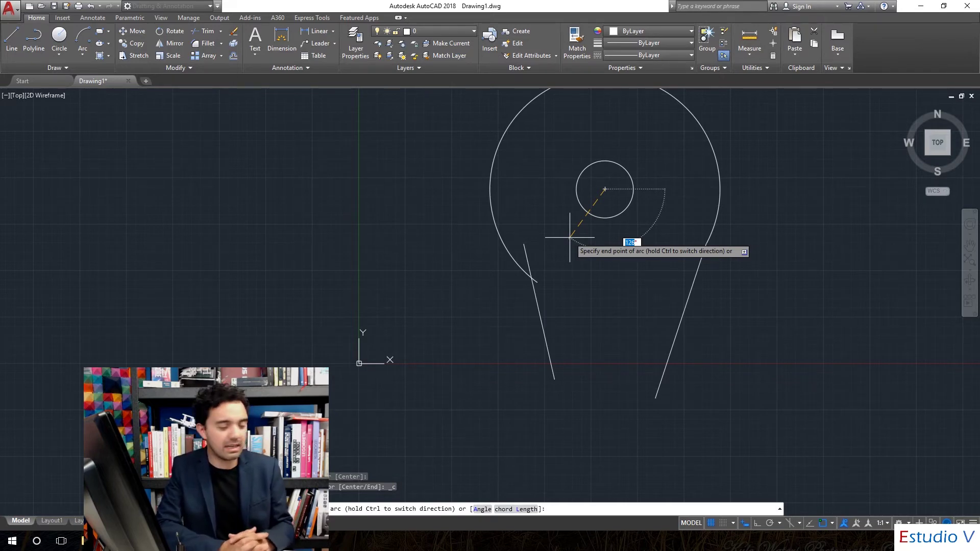
pyautogui.press('Escape')
# - Open the list of arc construction methods
pyautogui.click(79, 63)
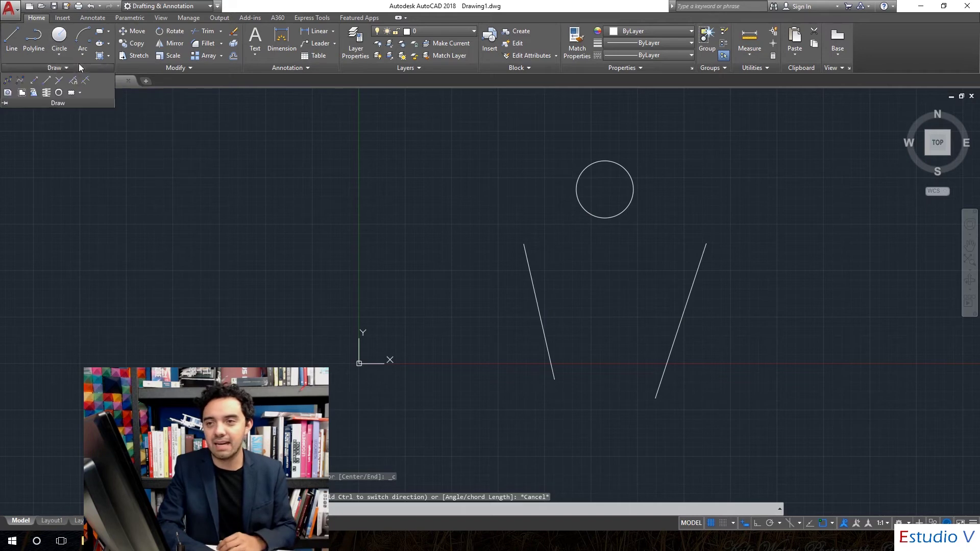
pyautogui.click(84, 51)
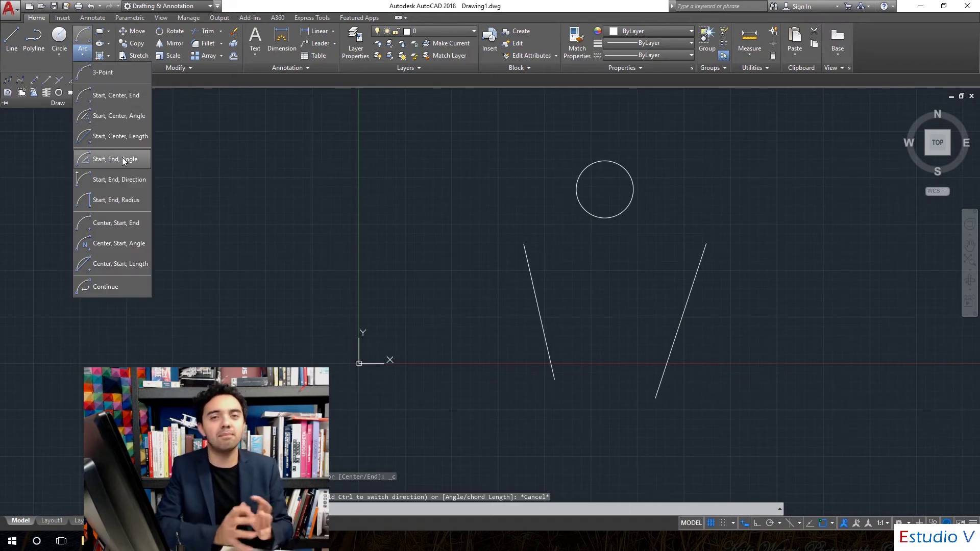